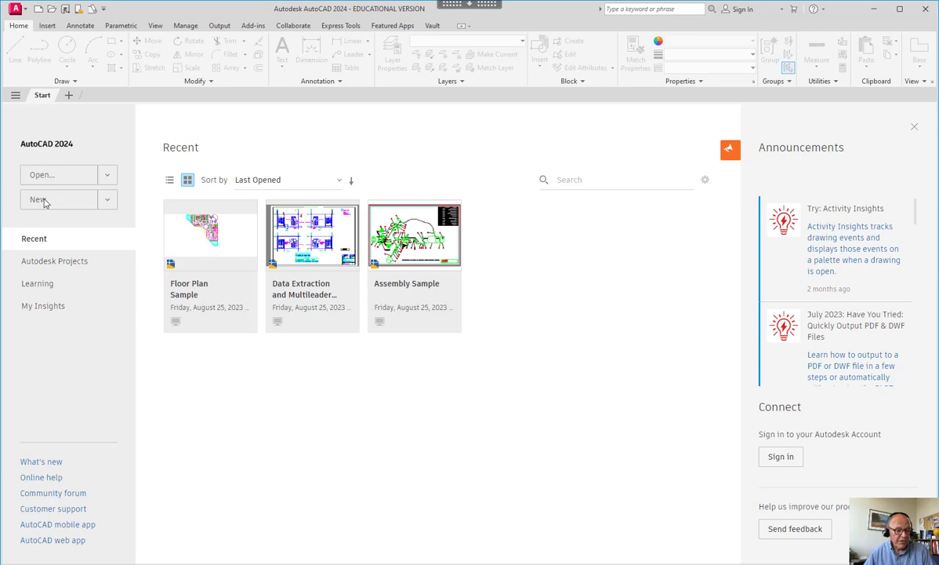
# Browse the drawing templates, noting names lack .dwt extensions, then close the browser
pyautogui.click(108, 200)
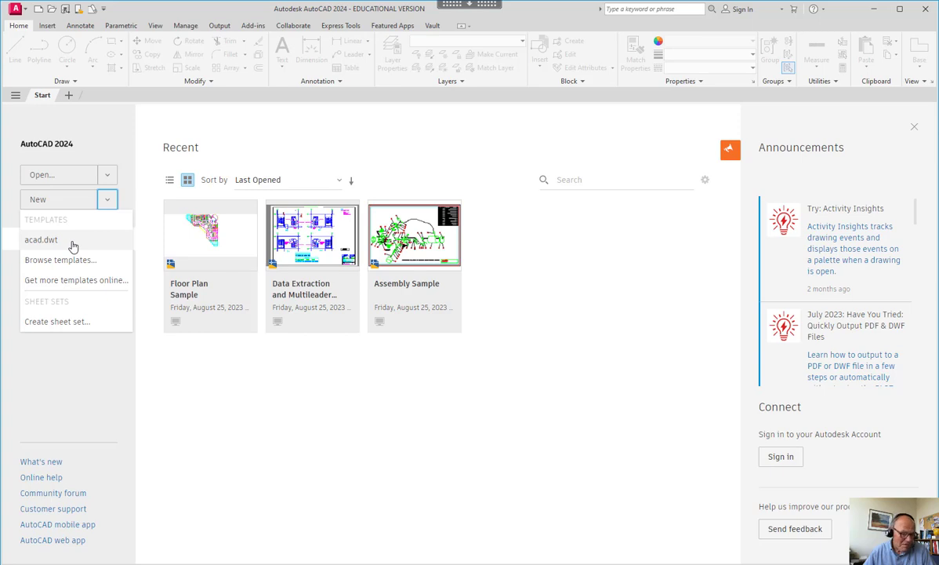
pyautogui.click(61, 259)
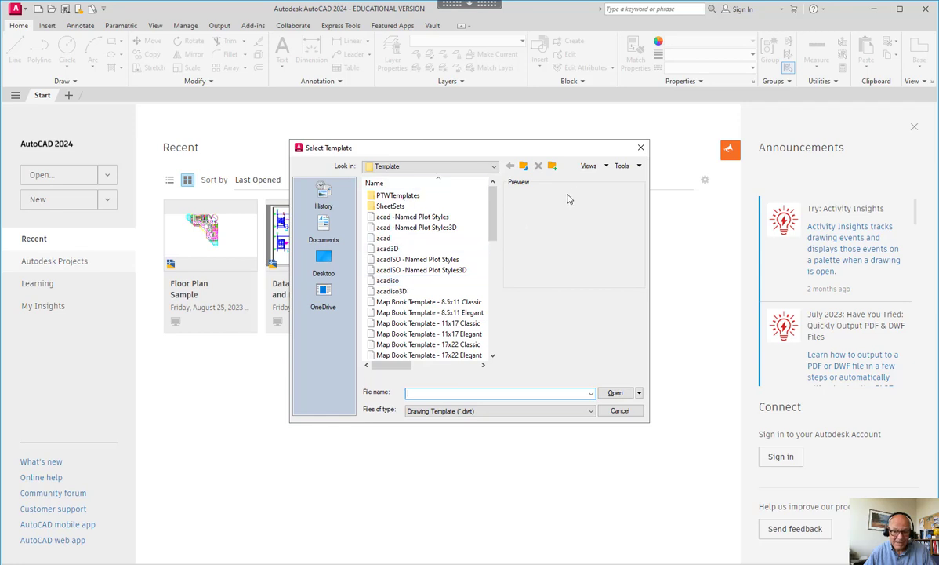
pyautogui.click(641, 148)
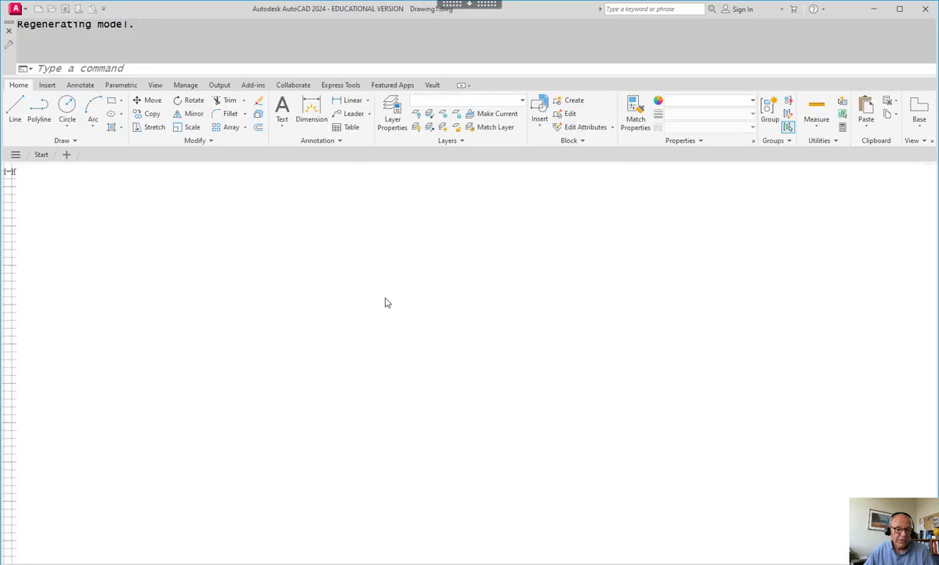
# Turn off the grid and make the Automatic Save File Location Temp path editable in Options > Files
pyautogui.press('F7')
pyautogui.press('Escape')
pyautogui.write('OP')
pyautogui.press('Return')
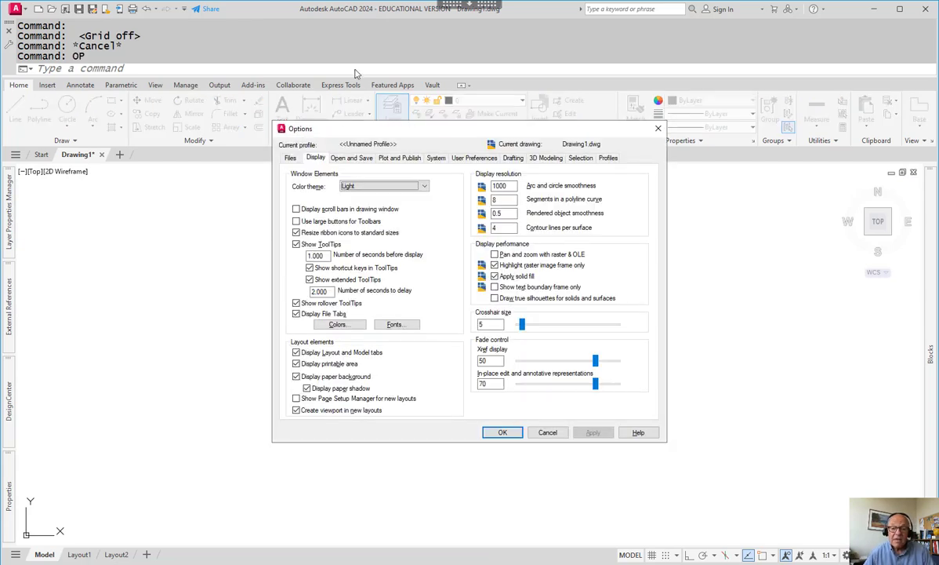
pyautogui.click(290, 158)
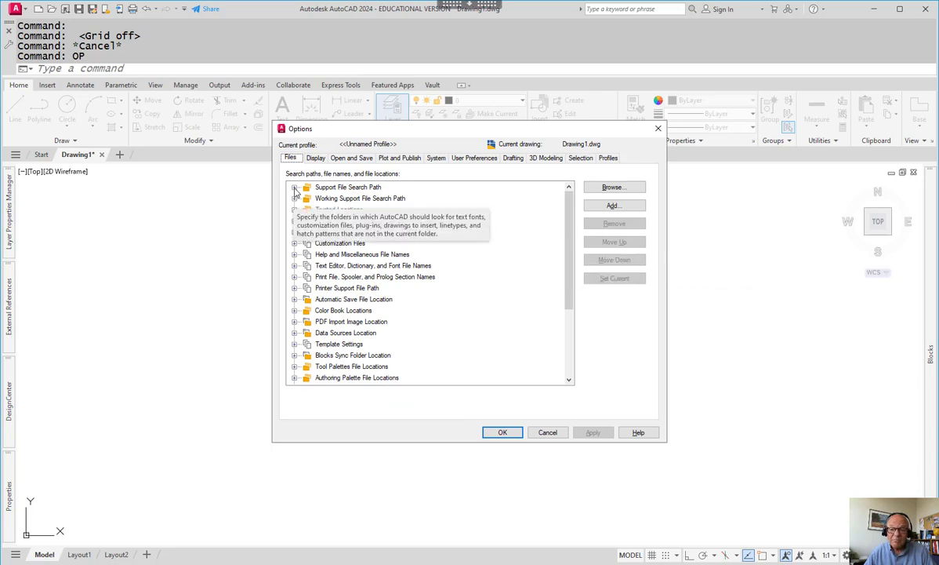
pyautogui.click(294, 300)
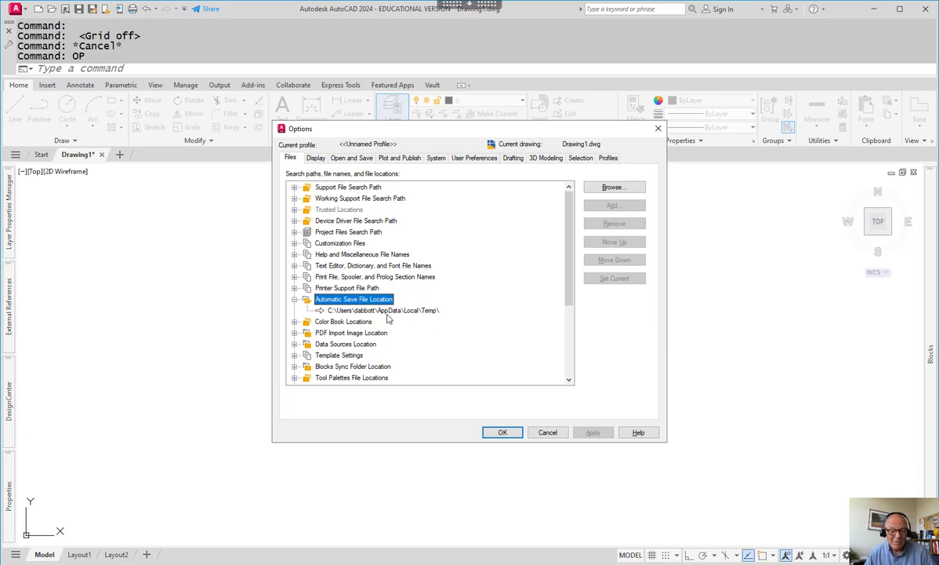
pyautogui.click(420, 311)
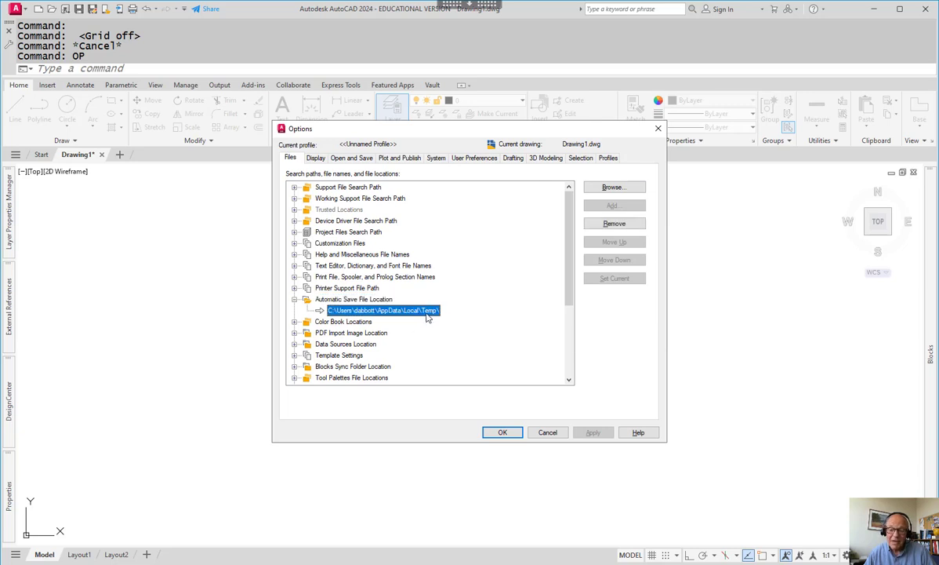
pyautogui.click(429, 317)
# Open File Explorer at the copied AppData Local Temp path
pyautogui.press('super+e')
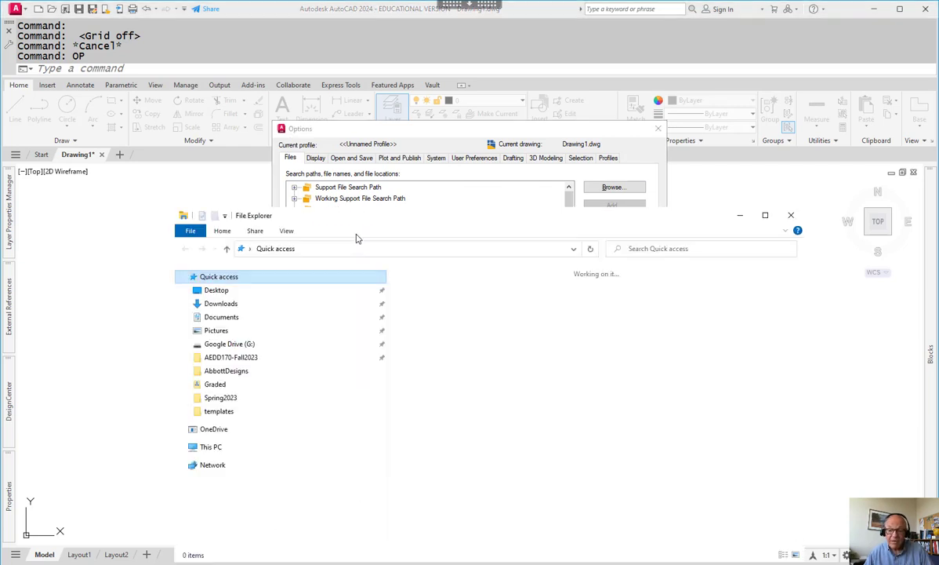
pyautogui.click(348, 248)
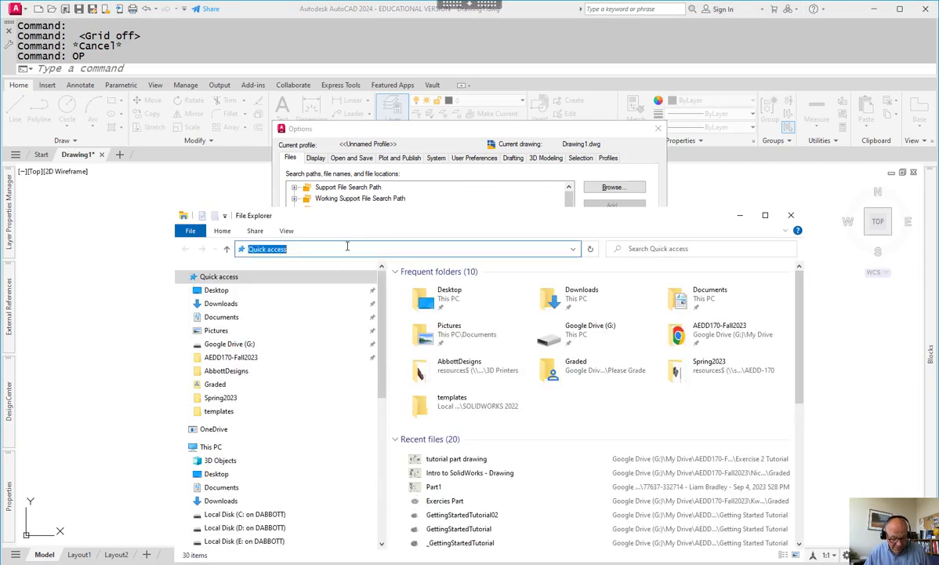
pyautogui.write('C:\\Users\\dabbott\\AppData\\Local\\Temp\\')
pyautogui.press('Return')
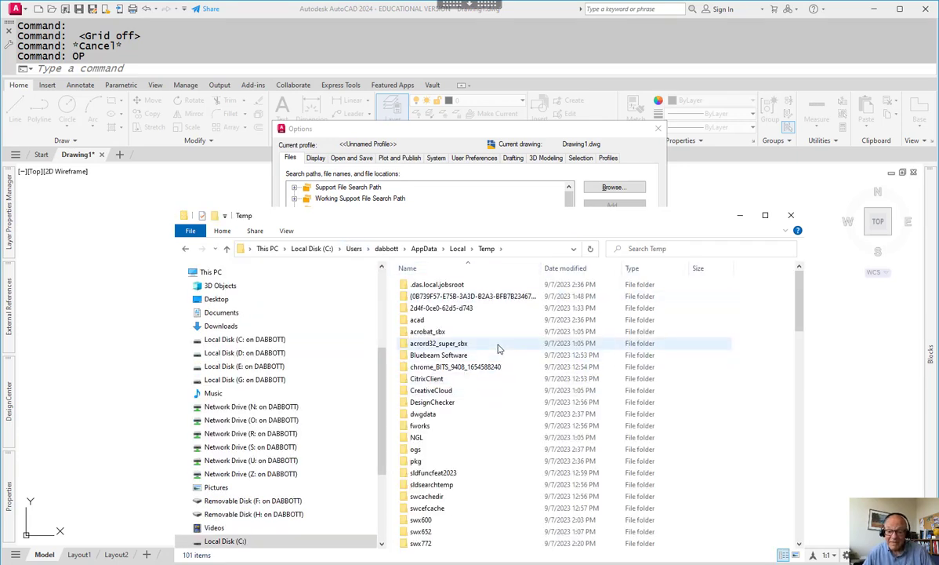
# Scroll through the Temp folder's 101 items and widen the Name column
pyautogui.scroll(-7, 501, 347)
pyautogui.scroll(-3, 500, 348)
pyautogui.scroll(-4, 500, 347)
pyautogui.scroll(-4, 500, 347)
pyautogui.moveTo(543, 267); pyautogui.dragTo(632, 268)
pyautogui.scroll(1, 553, 386)
pyautogui.scroll(7, 553, 386)
pyautogui.scroll(7, 553, 386)
pyautogui.scroll(7, 549, 388)
pyautogui.scroll(3, 541, 389)
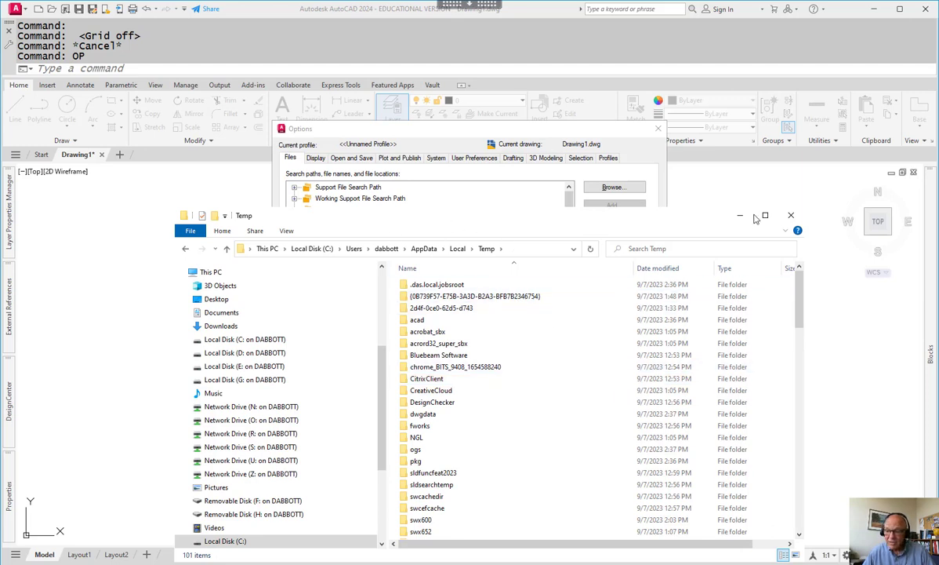
# Close the Temp Explorer window, dismiss Options without saving changes, and open a new Explorer window
pyautogui.click(790, 215)
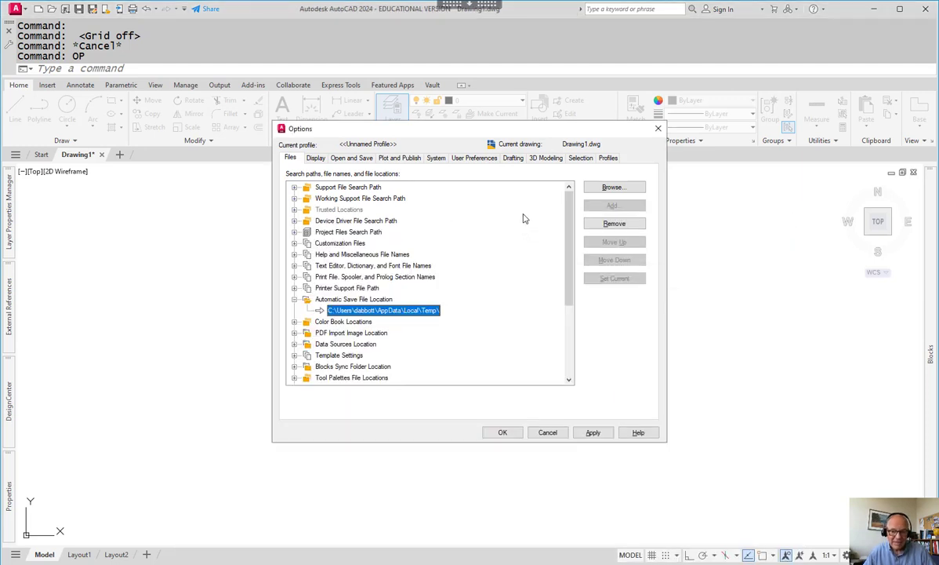
pyautogui.click(659, 129)
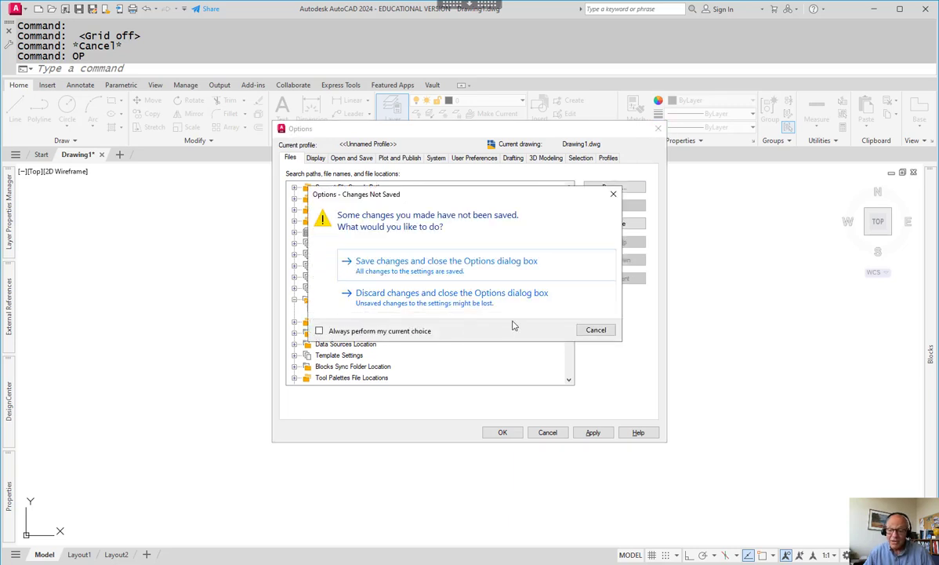
pyautogui.click(598, 330)
pyautogui.press('Escape')
pyautogui.click(595, 329)
pyautogui.click(503, 433)
pyautogui.press('super+e')
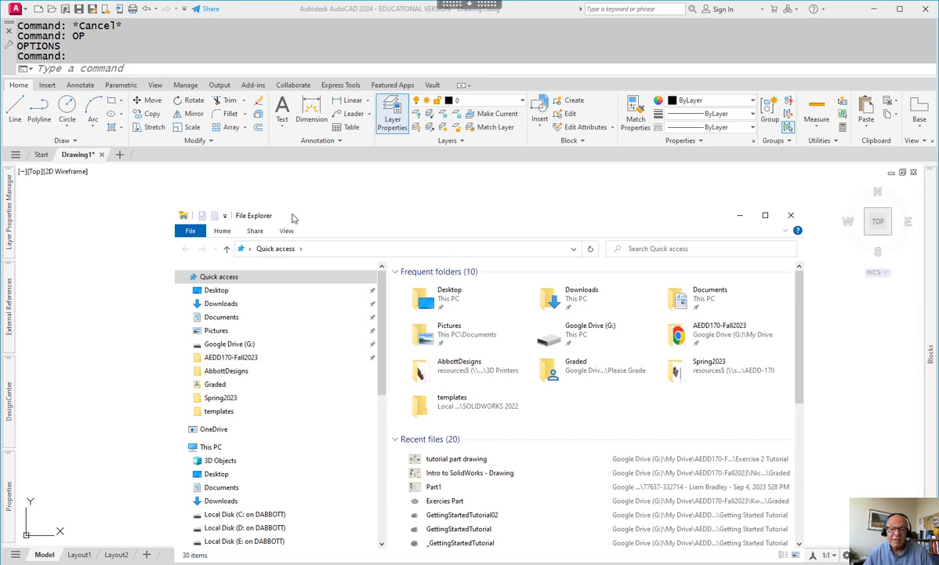
# Open Folder Options via View > Options > Change folder and search options
pyautogui.moveTo(292, 217); pyautogui.dragTo(256, 158)
pyautogui.click(250, 172)
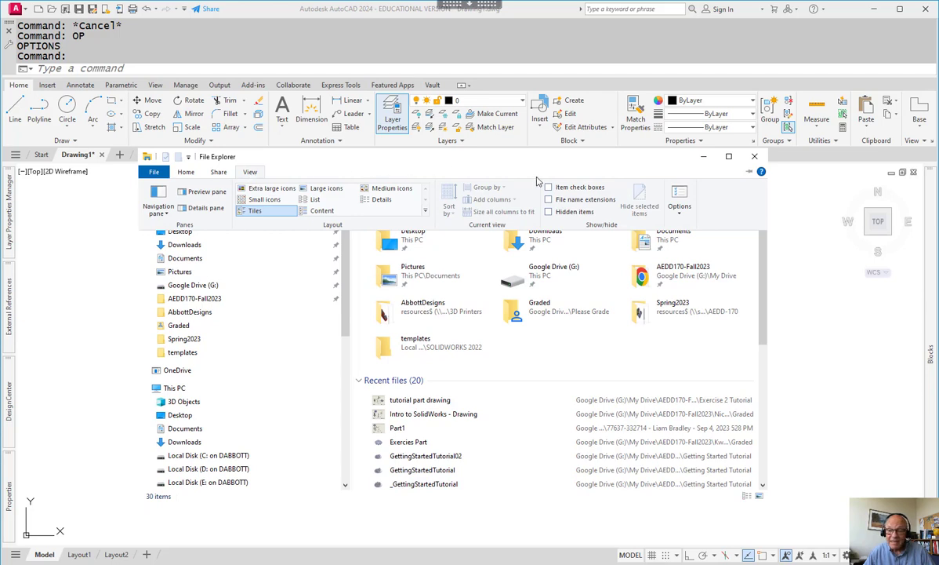
pyautogui.click(681, 215)
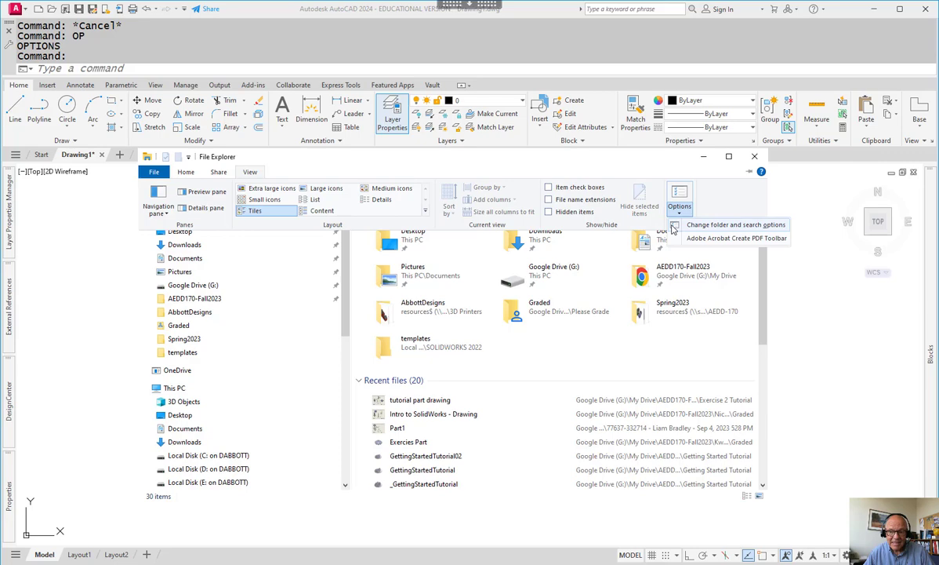
pyautogui.click(692, 227)
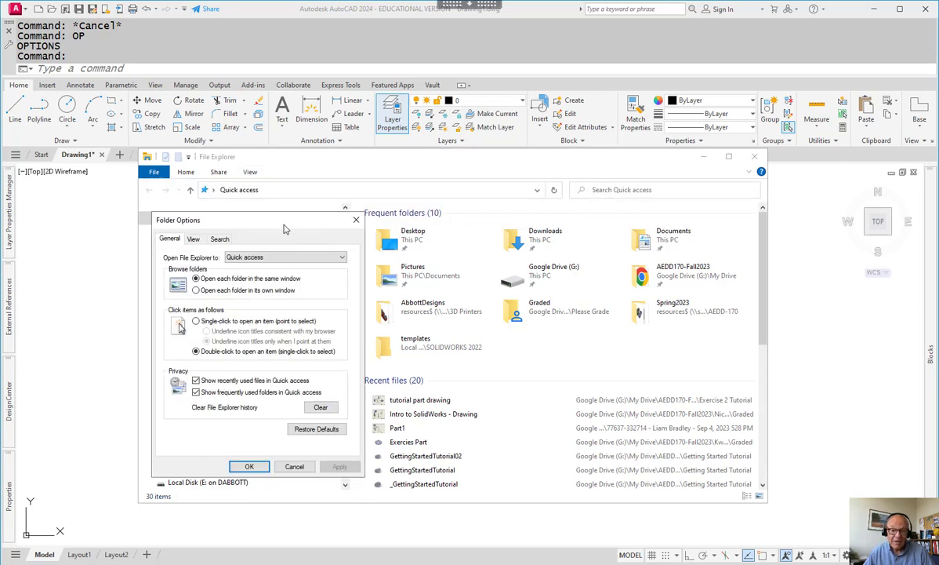
# Show hidden files, folders and drives and known file extensions, then close Explorer
pyautogui.moveTo(265, 218); pyautogui.dragTo(484, 172)
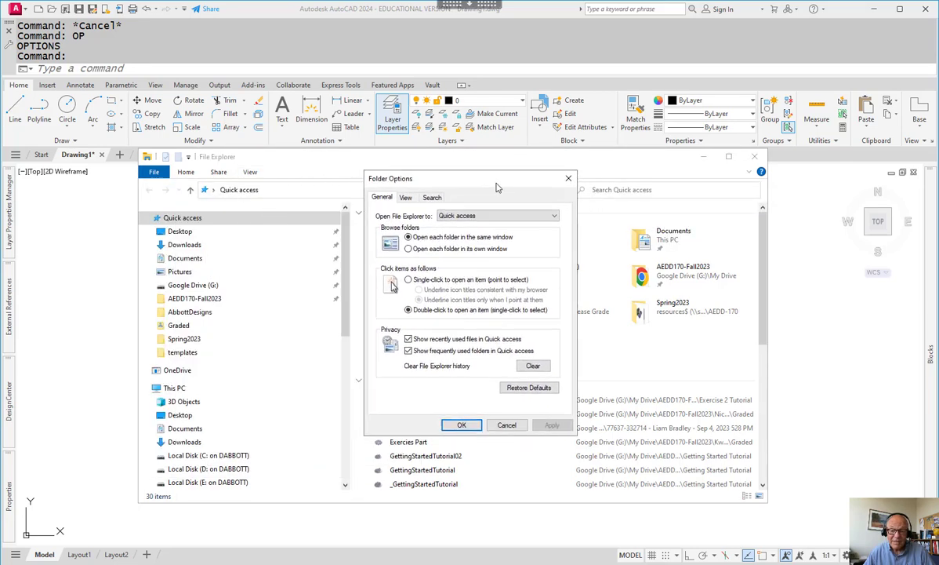
pyautogui.click(441, 194)
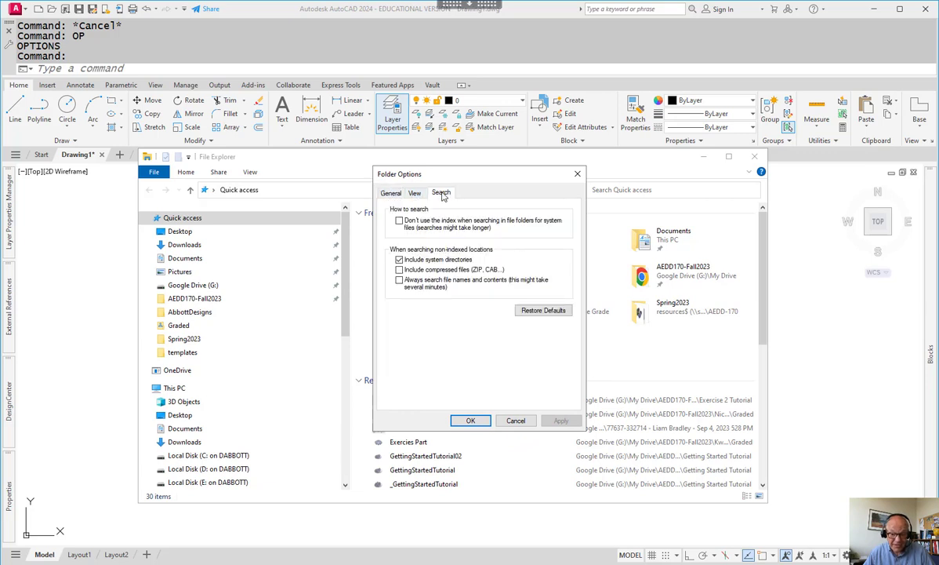
pyautogui.click(415, 193)
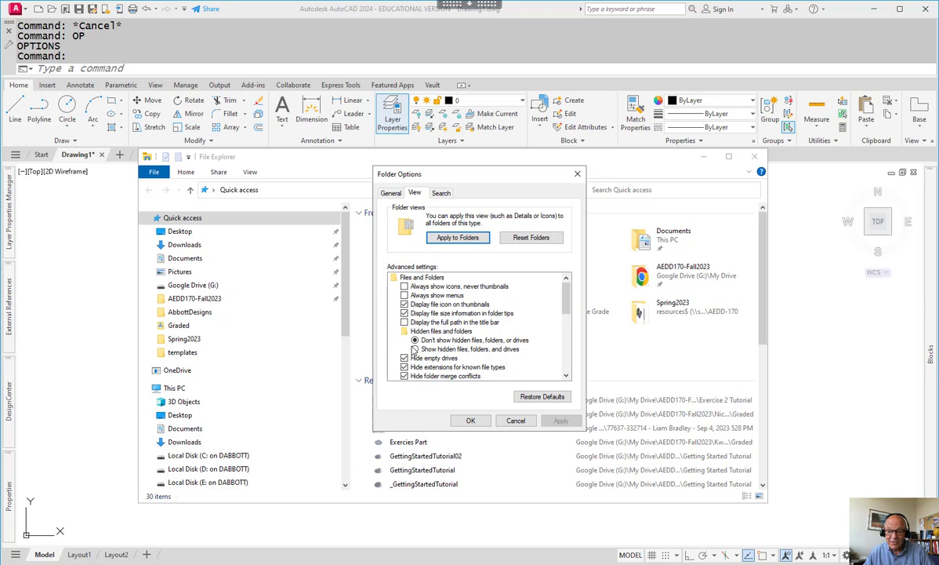
pyautogui.click(416, 348)
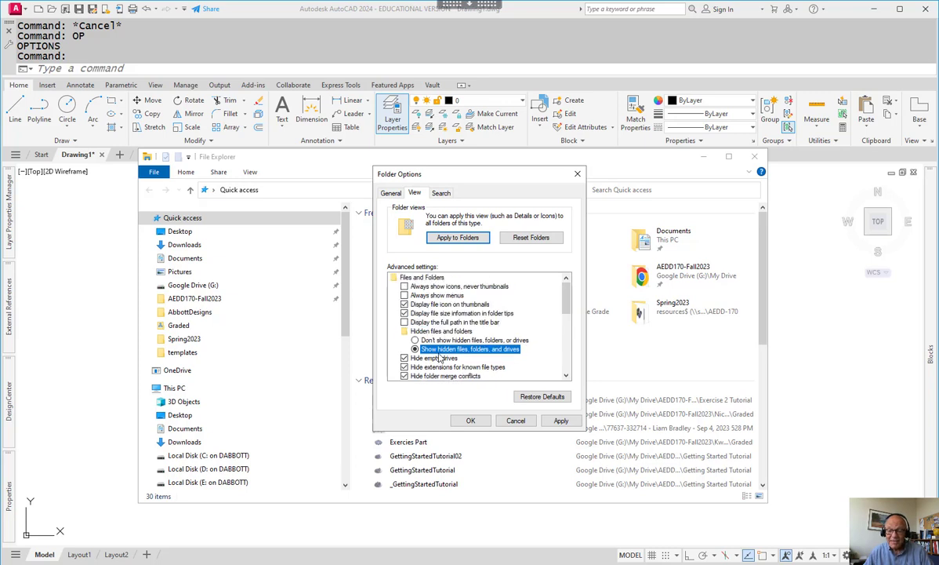
pyautogui.scroll(-1, 444, 360)
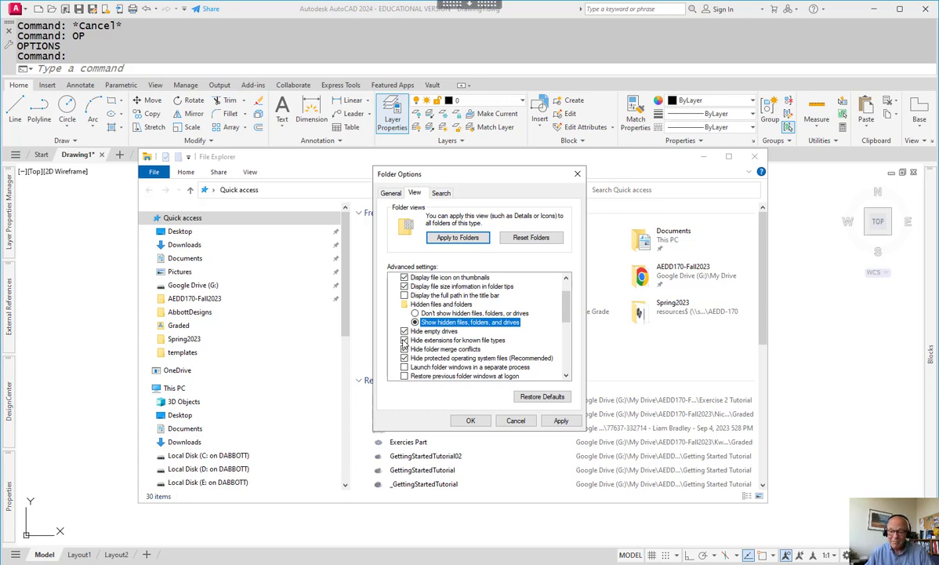
pyautogui.click(404, 340)
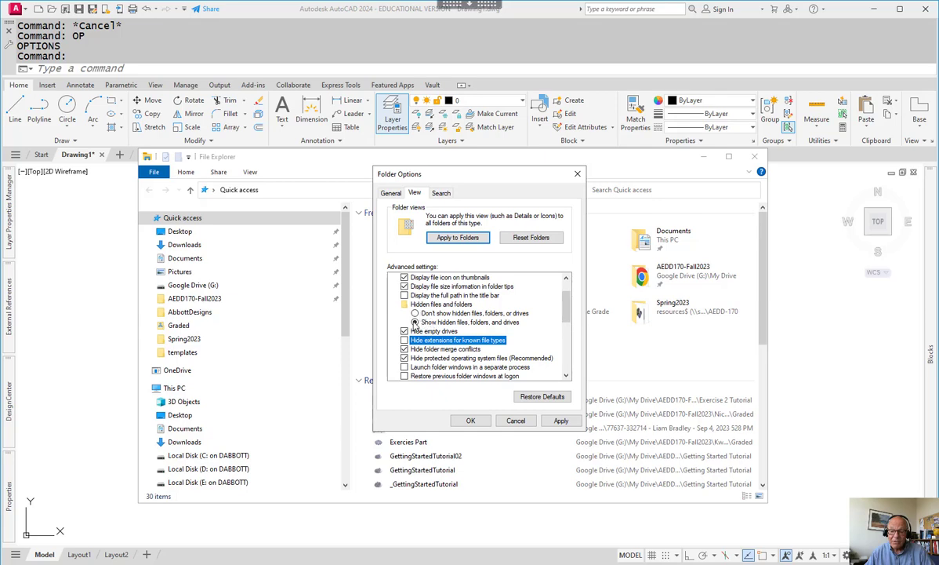
pyautogui.click(471, 420)
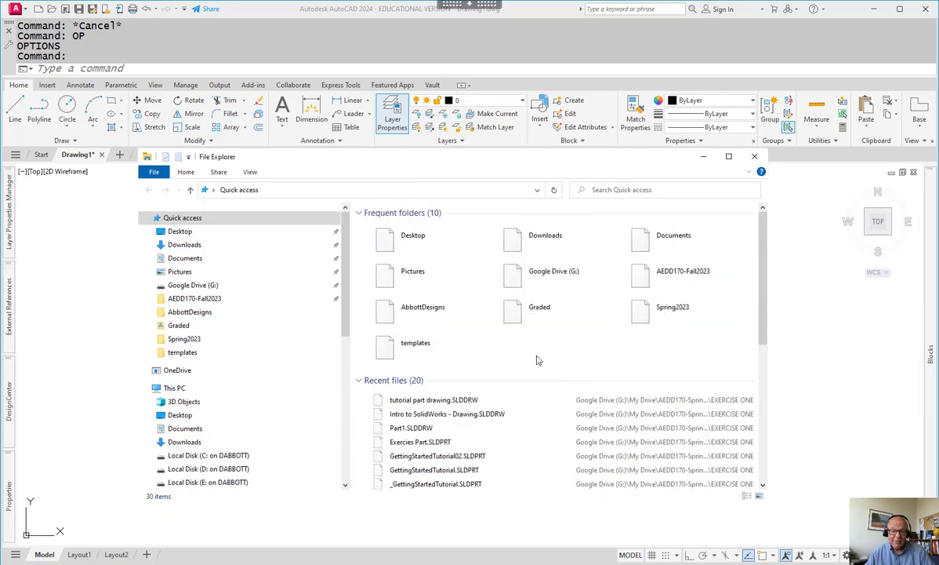
pyautogui.click(755, 156)
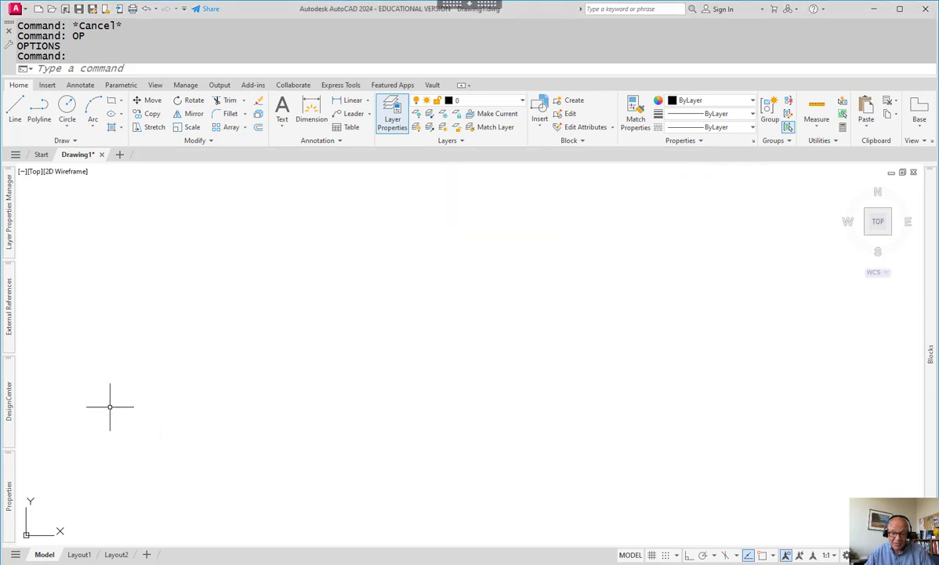
# From the Start tab, confirm the Select Template list now shows .dwt extensions
pyautogui.click(40, 154)
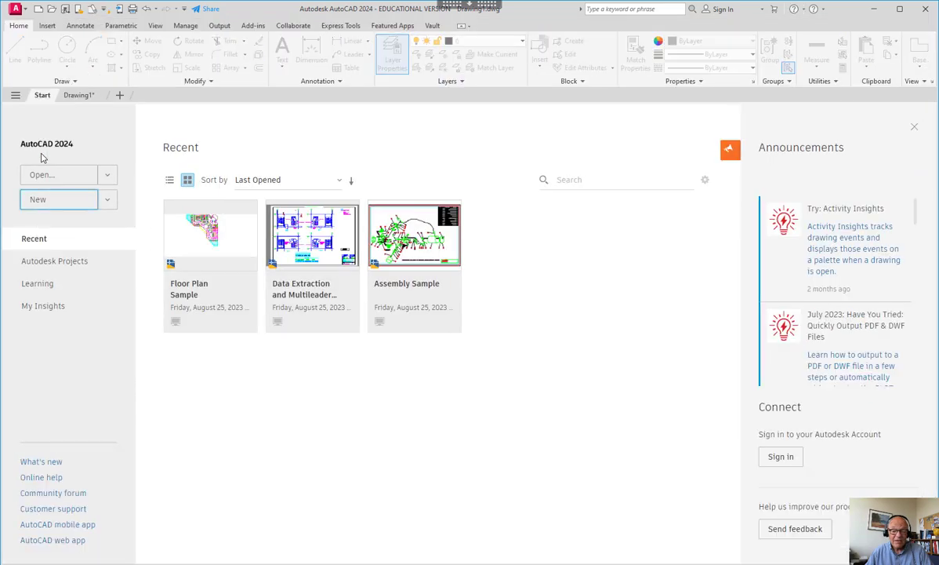
pyautogui.click(109, 200)
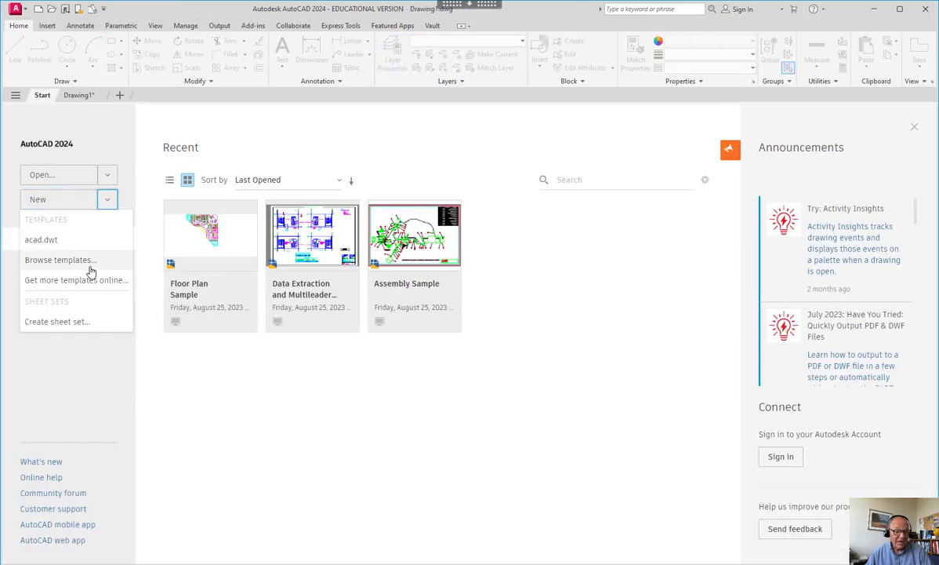
pyautogui.click(85, 261)
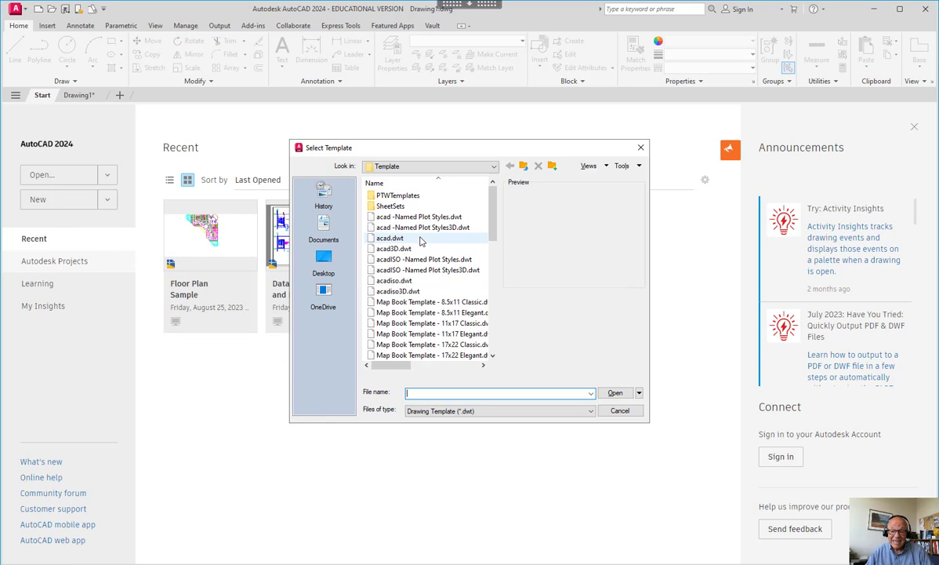
pyautogui.click(640, 148)
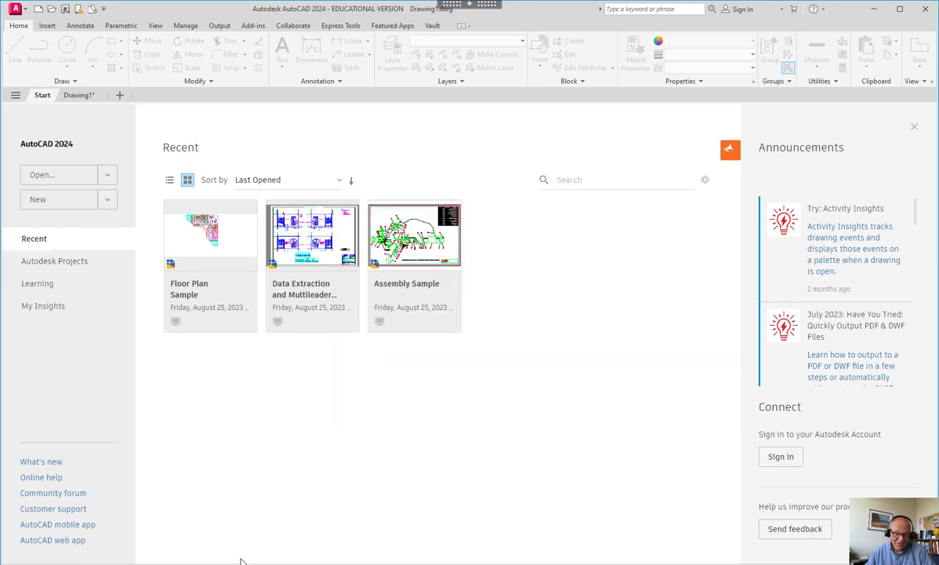